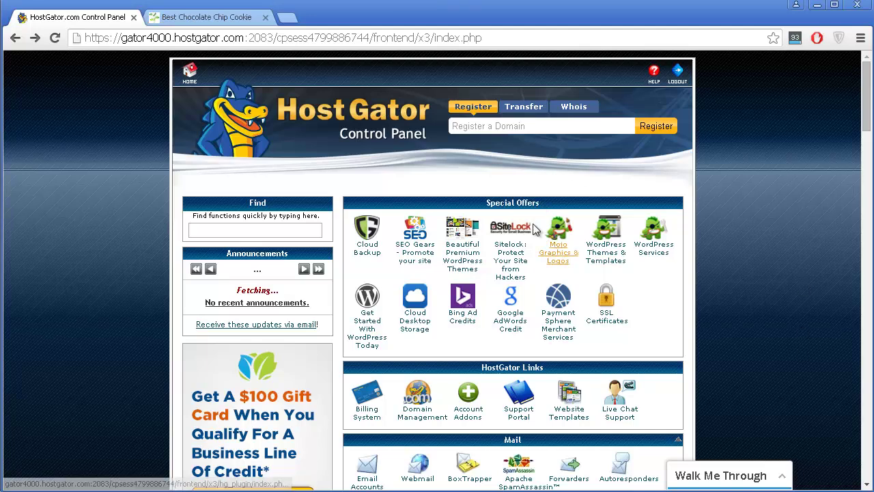
- View the live WordPress site and open File Manager at the document root for prositetutorials.xyz with hidden files shown
left_click(229, 15)
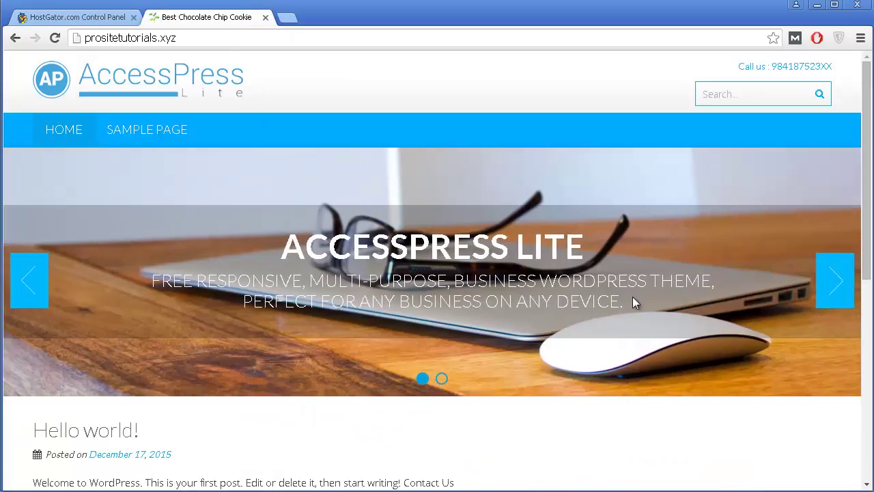
left_click(59, 16)
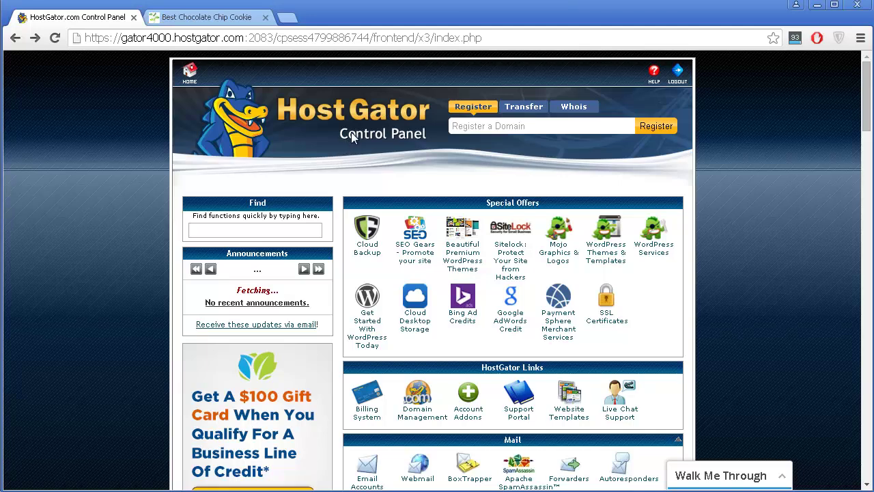
scroll(700, 233, "down", 2)
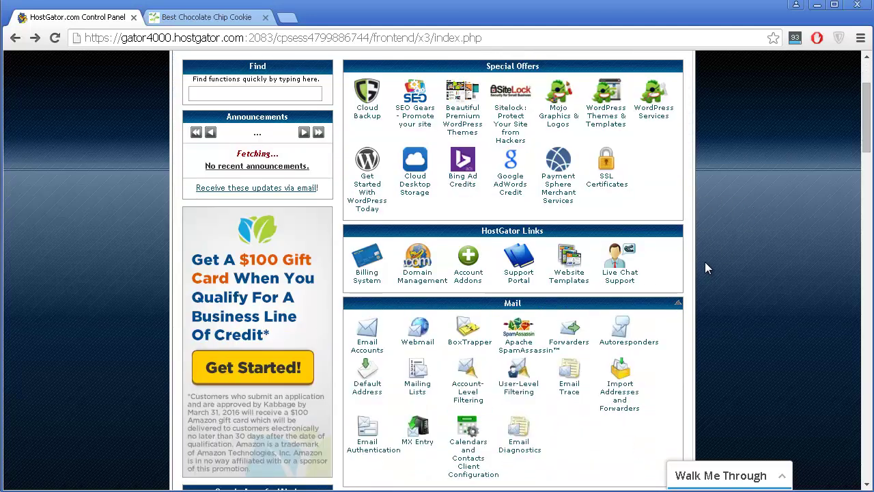
scroll(713, 250, "down", 2)
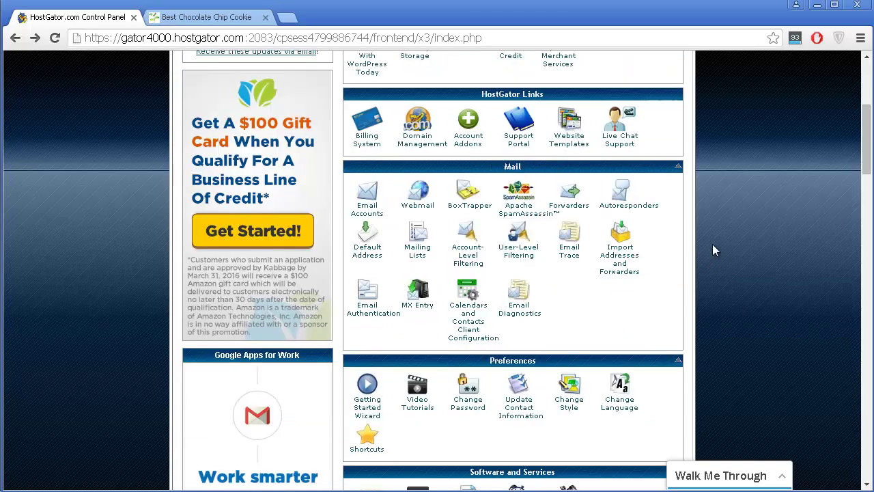
scroll(716, 252, "down", 5)
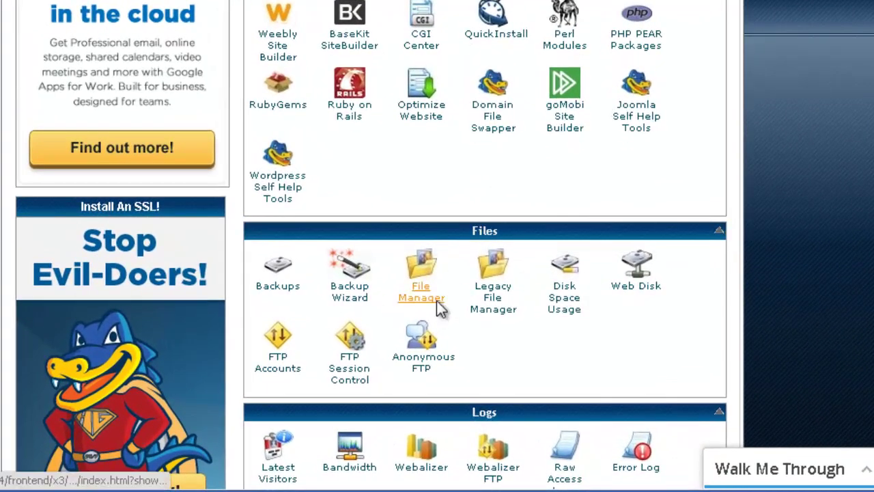
left_click(438, 301)
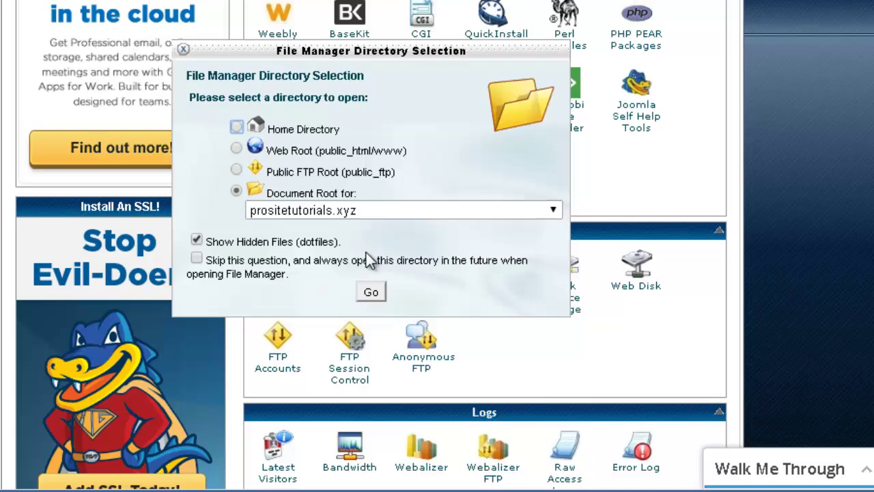
left_click(372, 293)
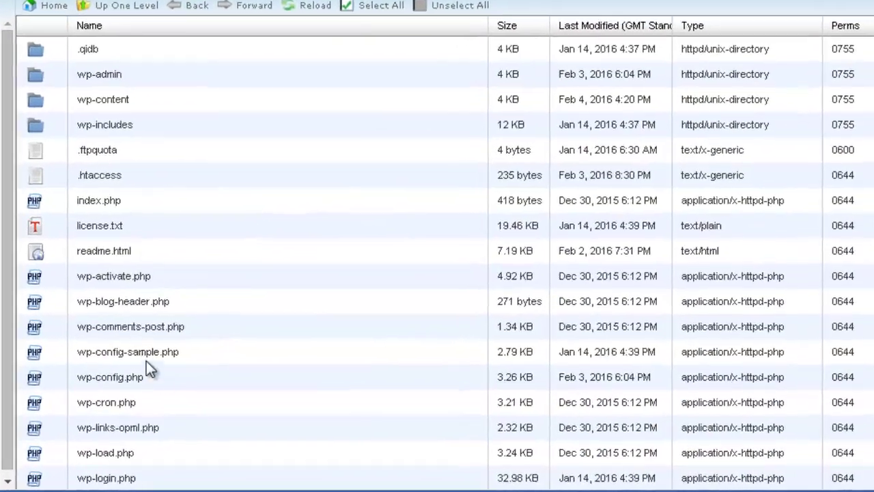
- Open the wp-config.php file from the site's document root for viewing
left_click(154, 376)
scroll(164, 394, "down", 3)
double_click(88, 285)
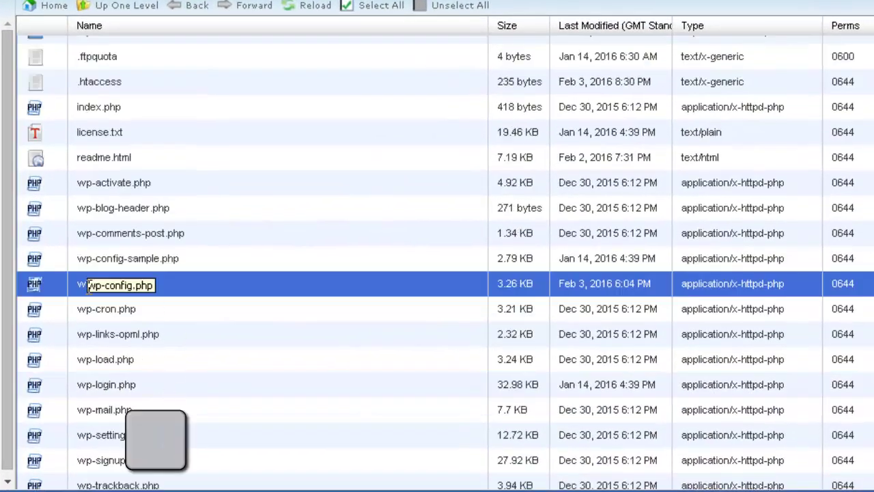
right_click(154, 286)
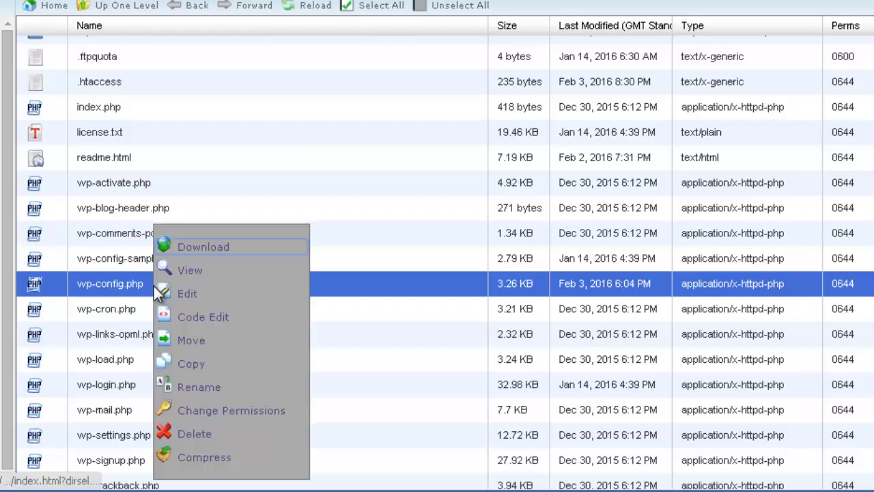
left_click(214, 270)
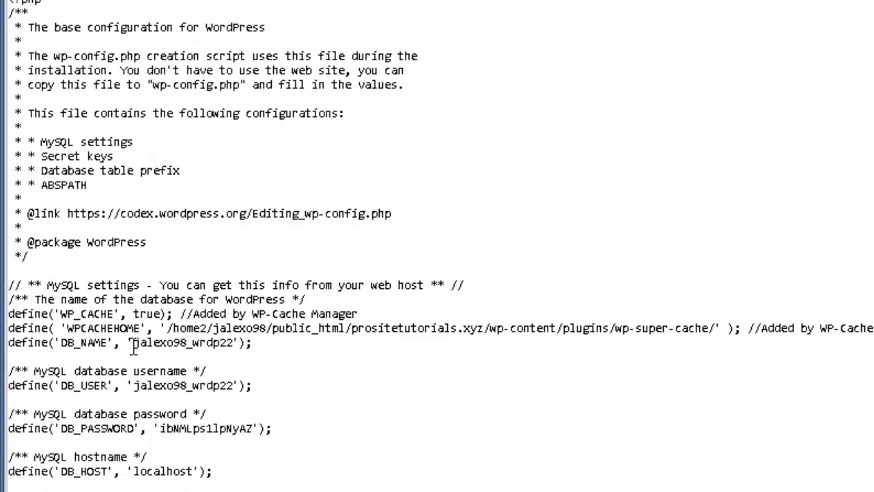
- Copy the DB_NAME value from wp-config.php into a blank Notepad document and close the file view
left_click_drag(133, 345, 237, 343)
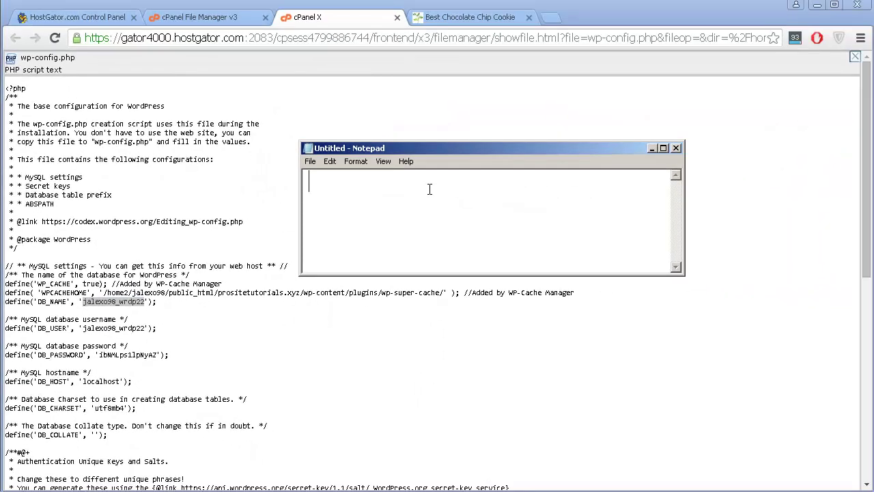
type("jalexo98_wrdp22")
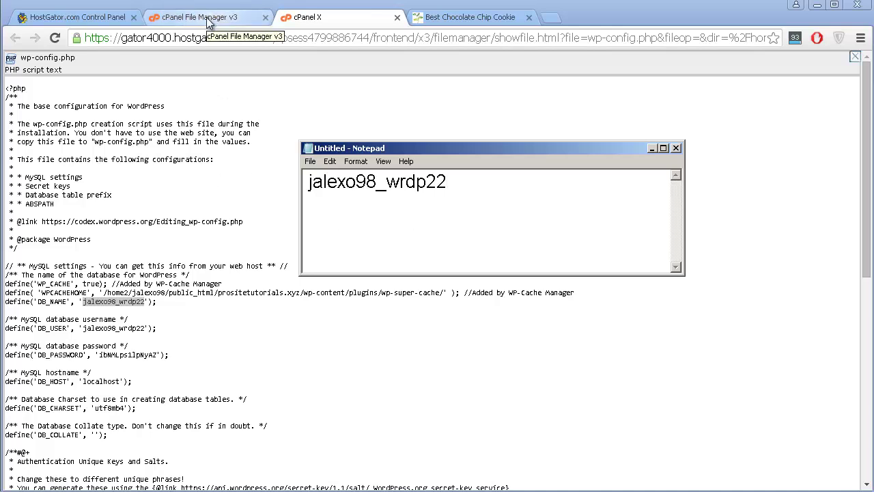
left_click(398, 17)
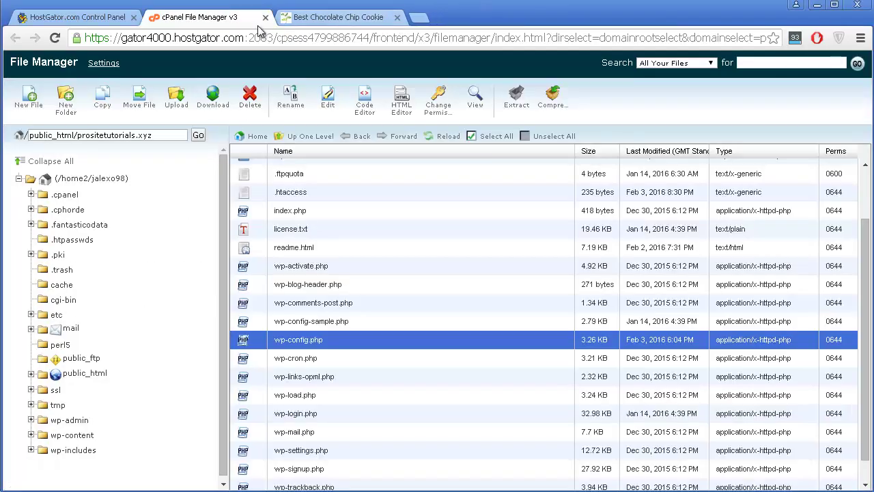
- Delete all files and folders in the public_html/prositetutorials.xyz directory
left_click(454, 136)
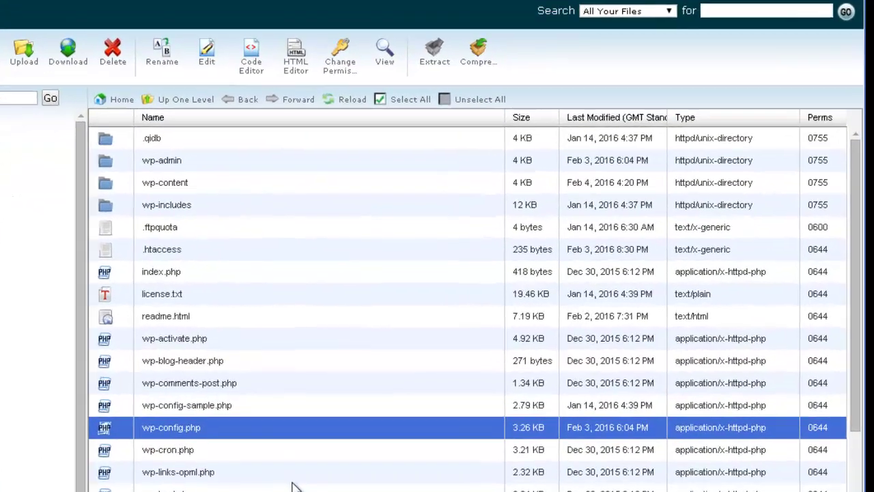
scroll(167, 268, "down", 3)
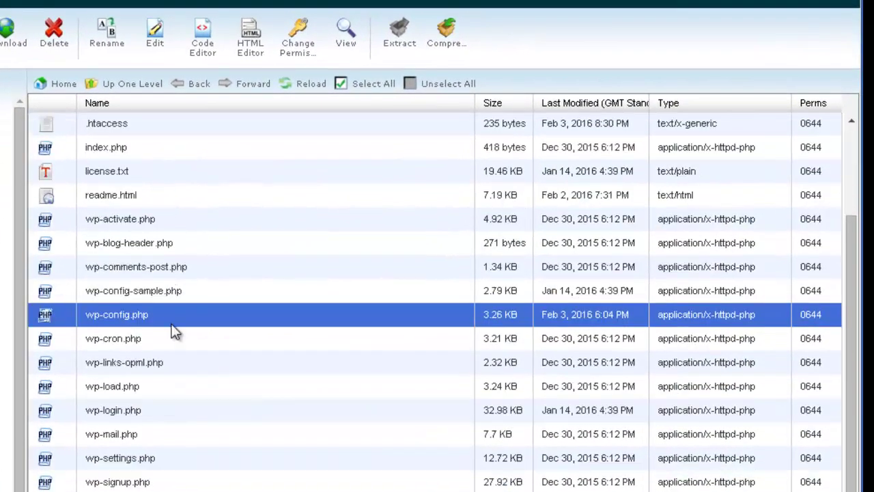
scroll(184, 342, "up", 2)
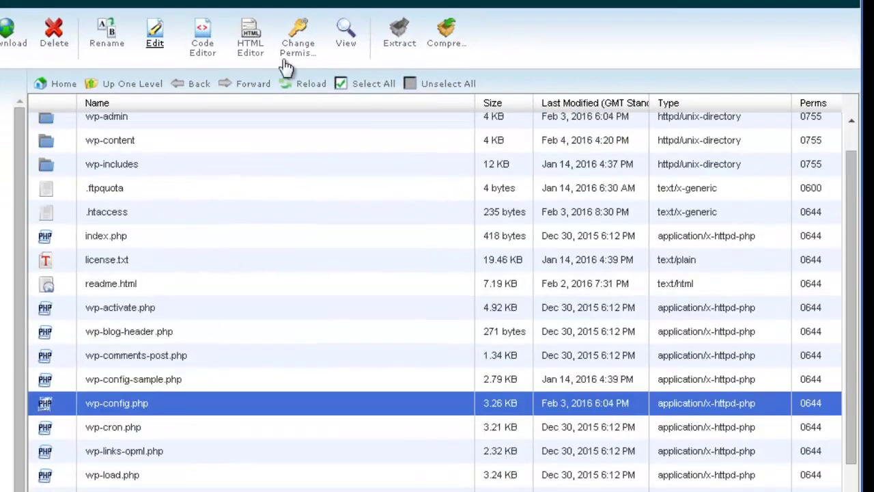
scroll(260, 169, "up", 1)
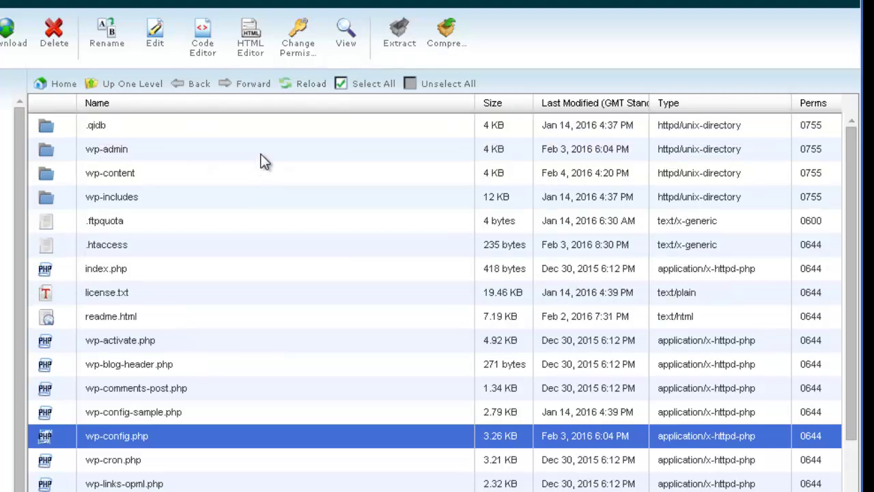
scroll(265, 159, "down", 3)
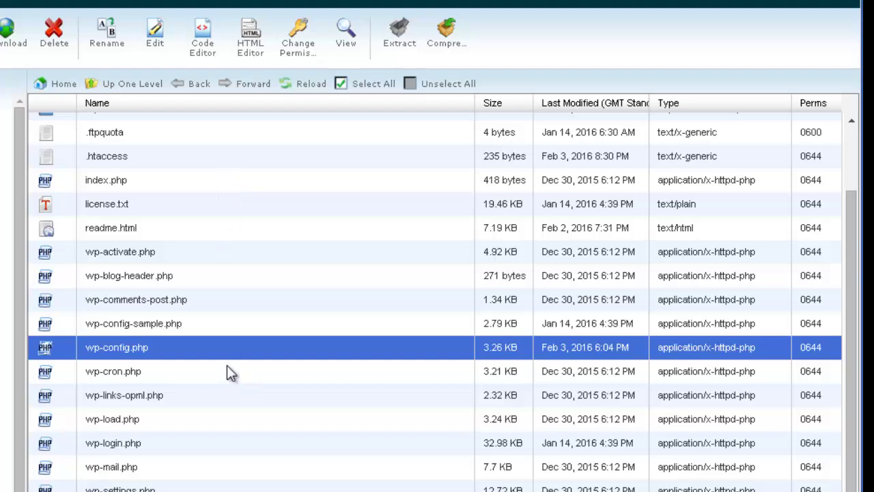
scroll(254, 191, "up", 3)
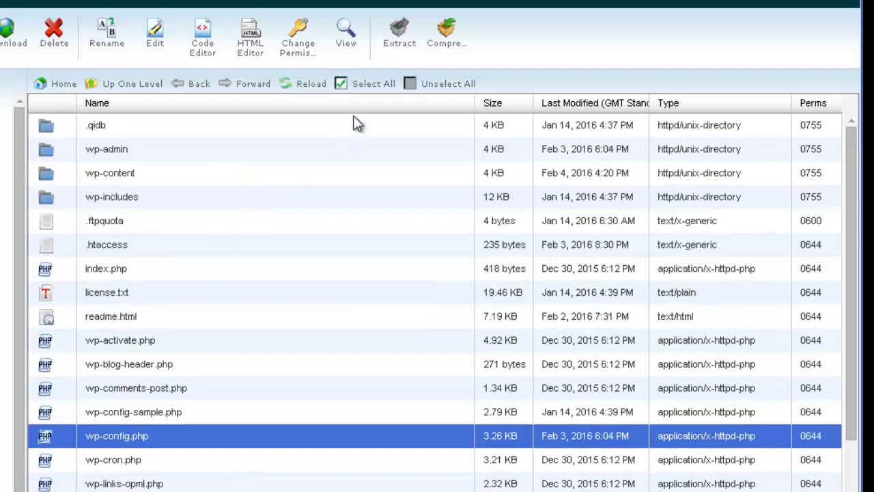
left_click(380, 91)
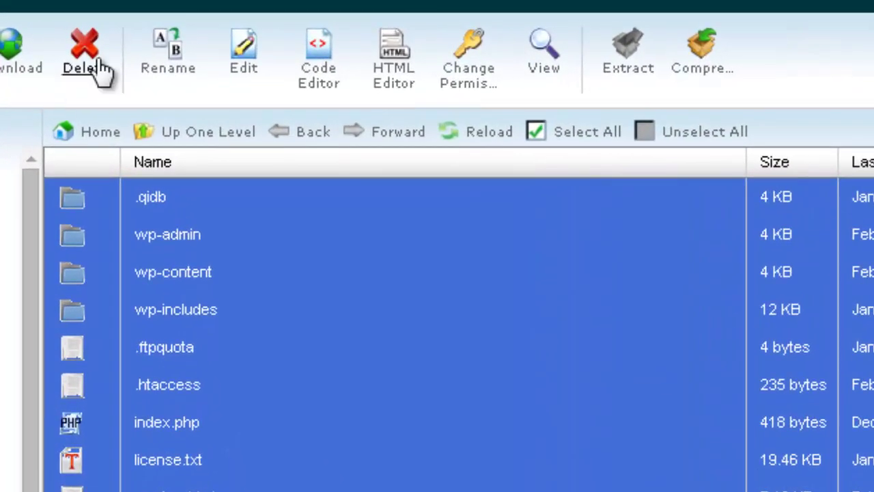
left_click(99, 69)
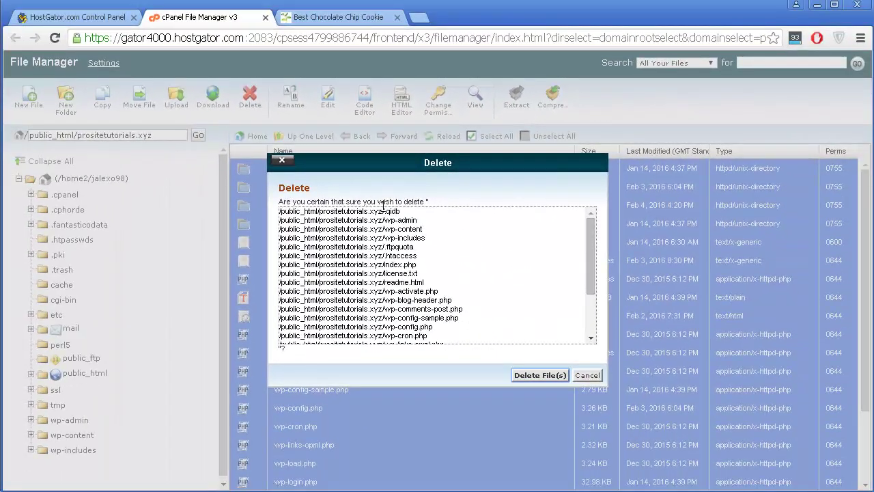
left_click(538, 375)
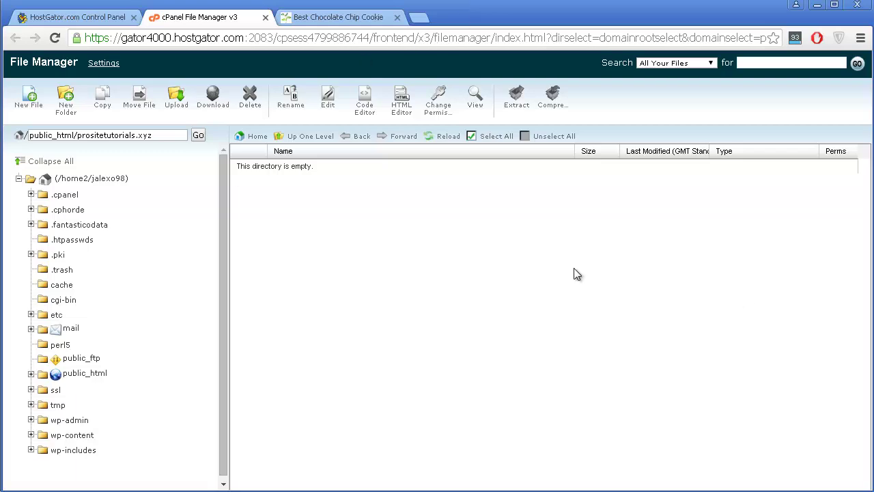
- Reload the live prositetutorials.xyz site to check it after the deletion, and close File Manager
left_click(346, 17)
left_click(57, 38)
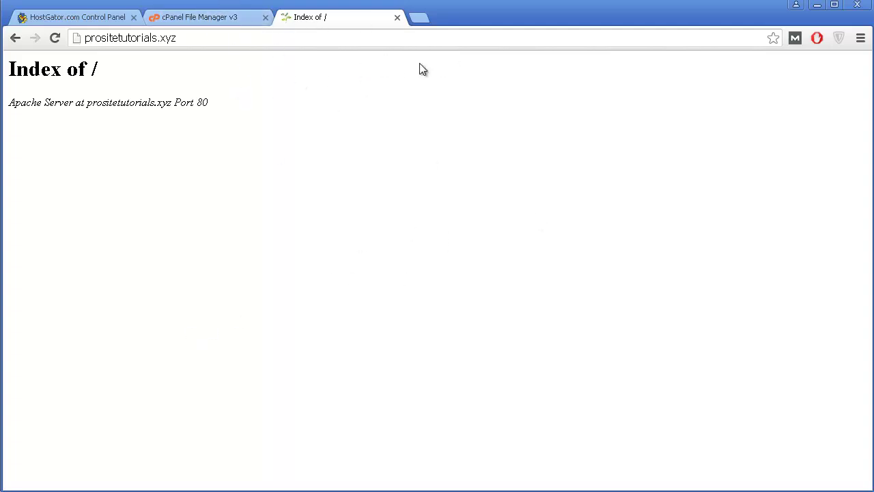
left_click(240, 18)
left_click(264, 17)
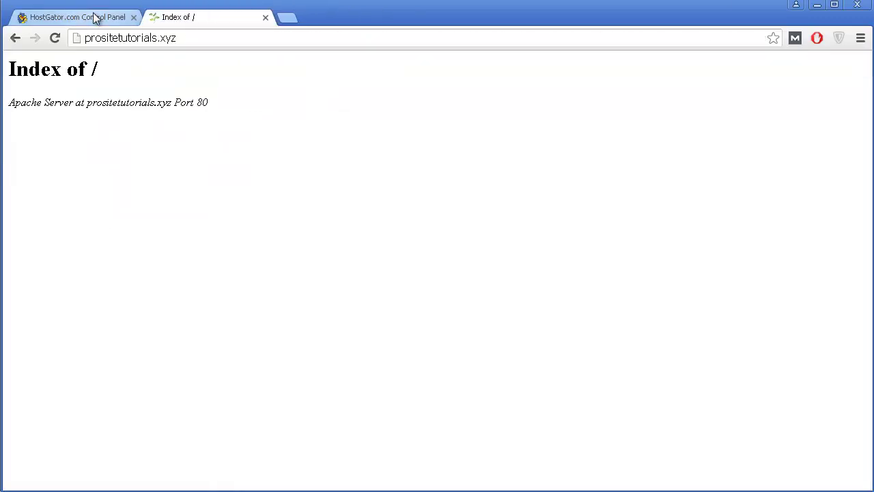
- Open MySQL Databases from the hosting control panel
left_click(97, 18)
scroll(546, 123, "up", 4)
scroll(546, 123, "up", 6)
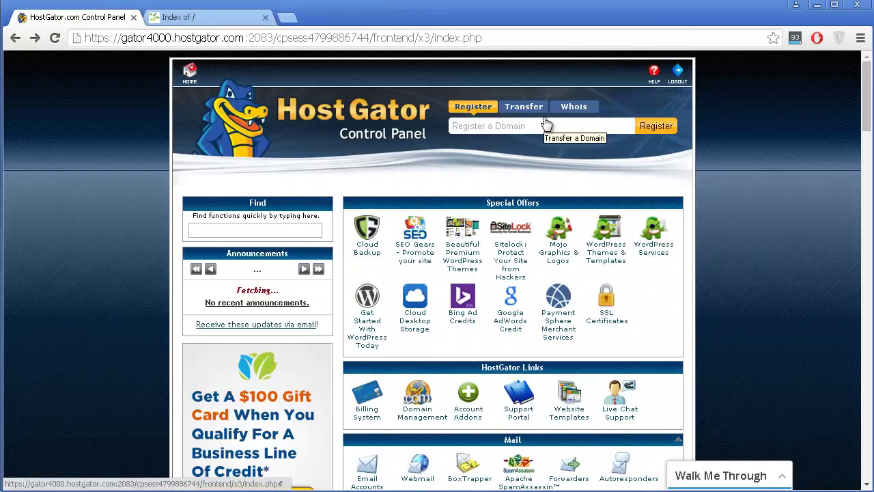
scroll(547, 123, "down", 8)
scroll(545, 122, "down", 6)
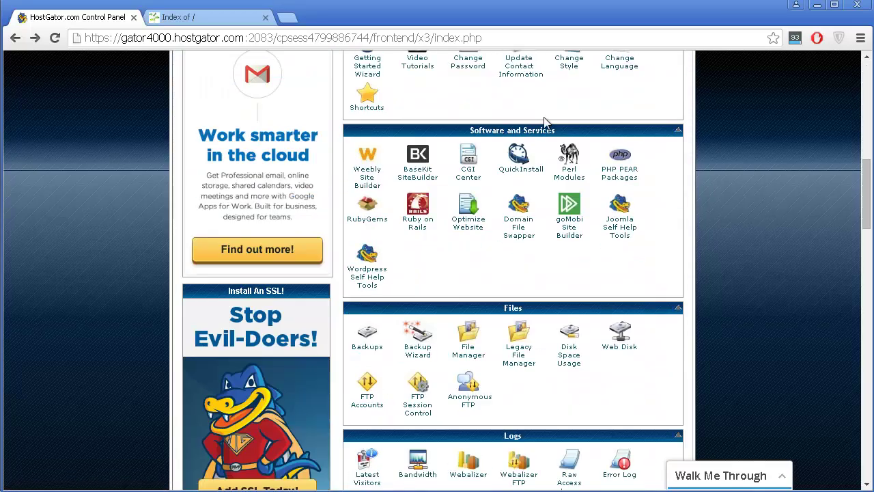
scroll(543, 150, "down", 1)
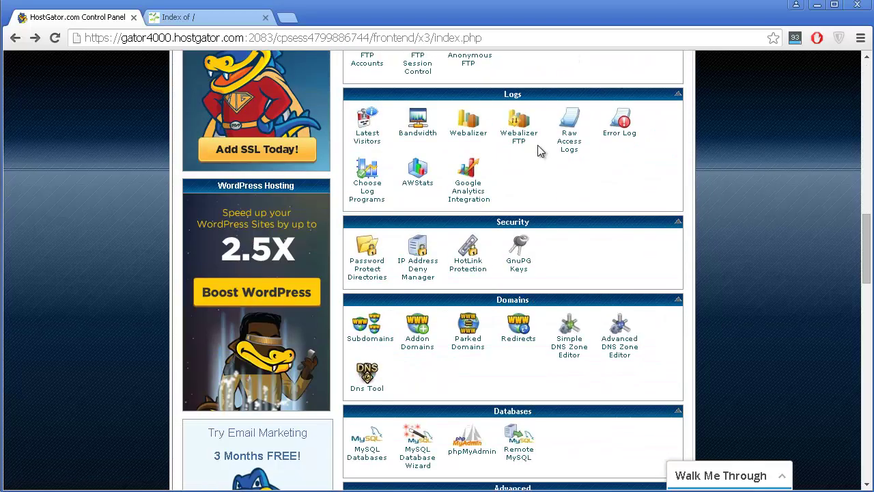
scroll(543, 150, "up", 2)
scroll(543, 150, "down", 2)
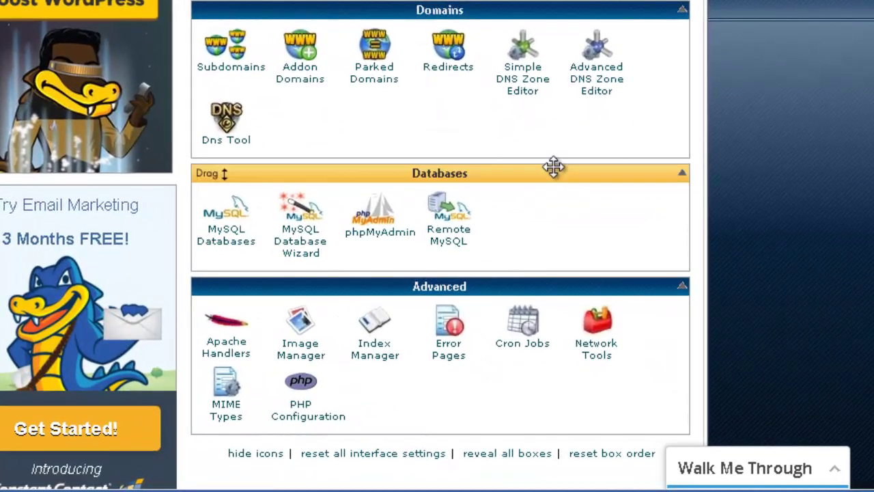
left_click(232, 244)
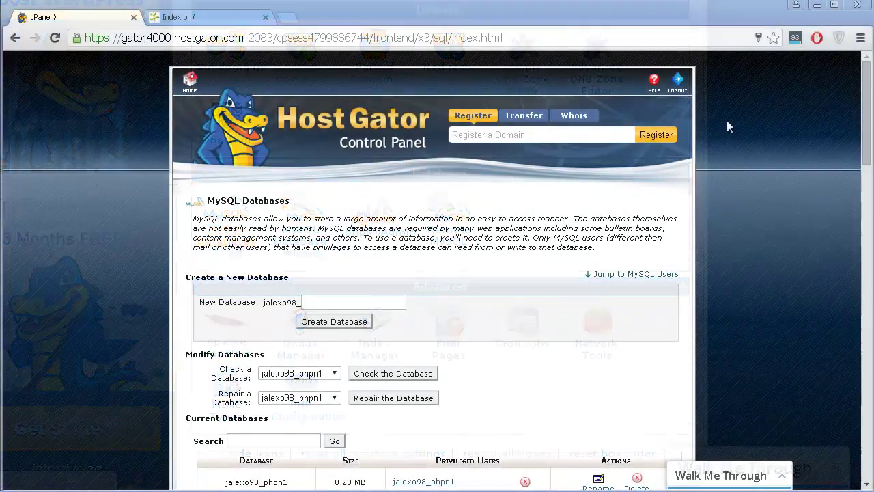
- Check the database name noted in Notepad for comparison with the Current Databases list
scroll(737, 177, "down", 1)
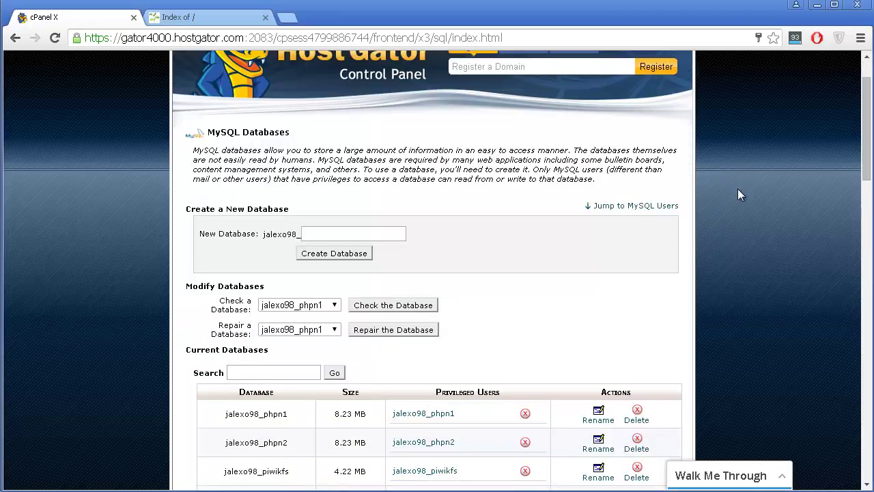
scroll(799, 166, "down", 1)
key("alt+Tab")
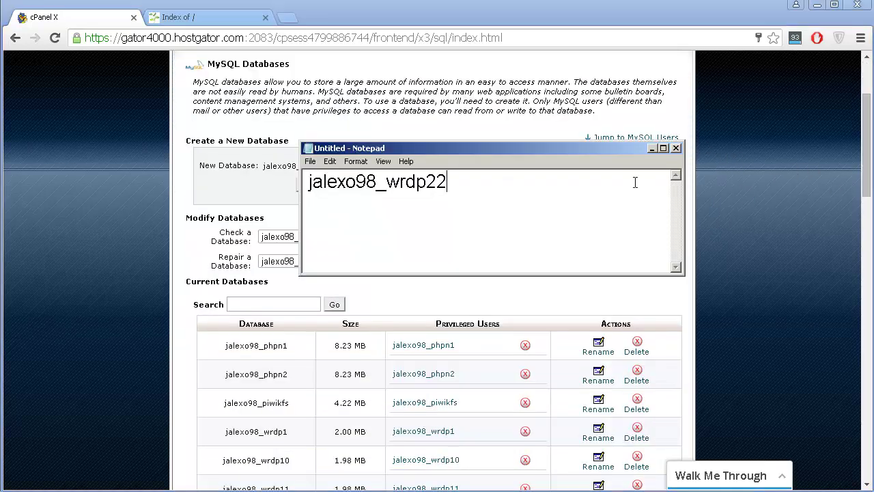
left_click_drag(579, 192, 316, 186)
left_click(106, 226)
- Go to the second page of the Current Databases list and find the database ending in wrdp22
scroll(150, 229, "down", 3)
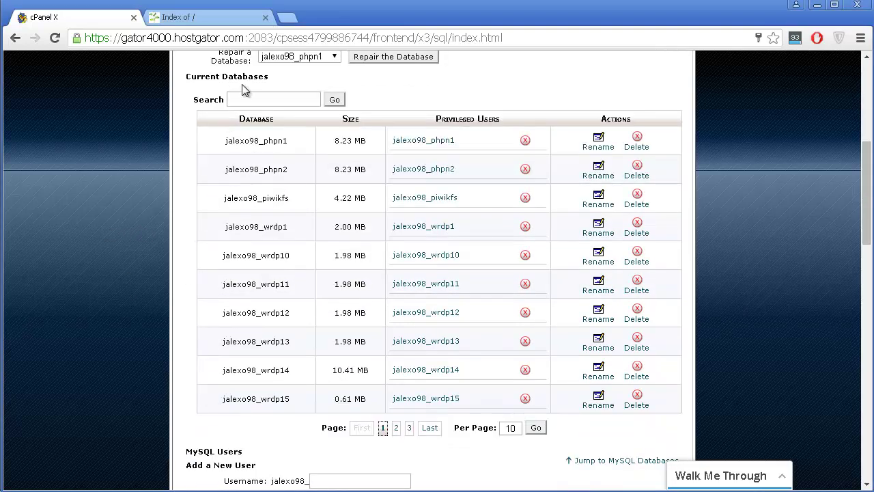
scroll(245, 91, "down", 1)
left_click(396, 360)
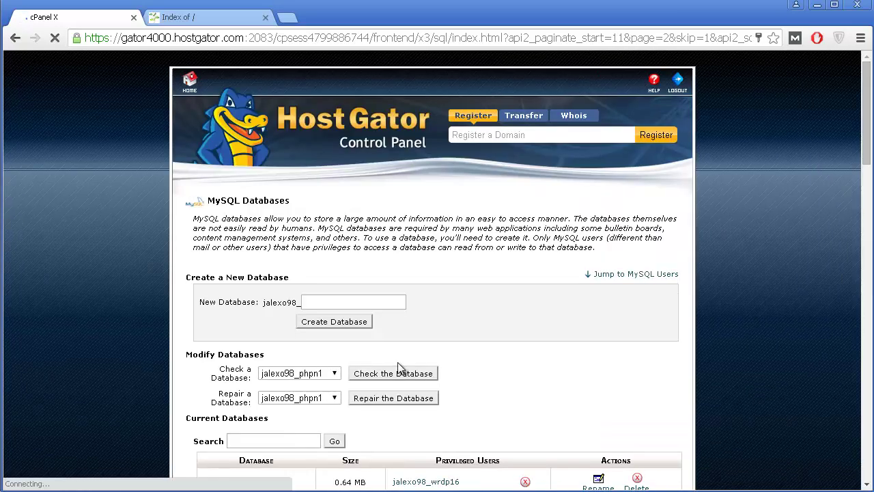
scroll(398, 362, "down", 1)
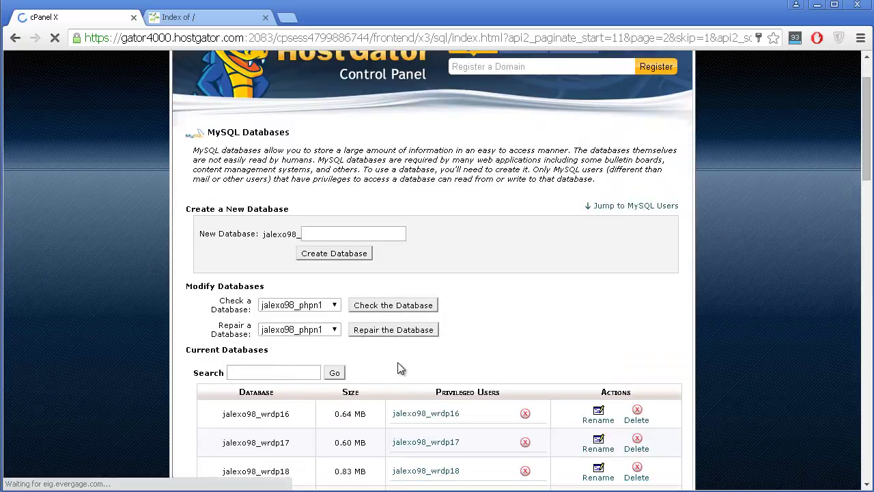
scroll(397, 369, "down", 1)
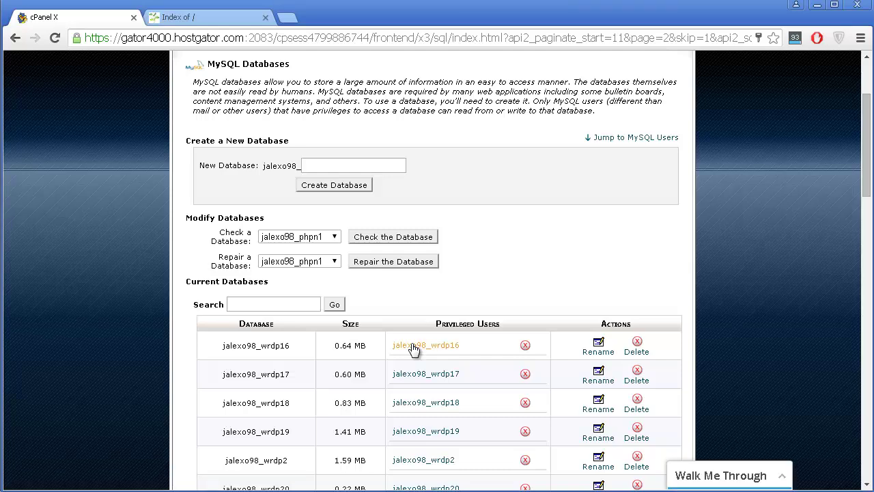
scroll(526, 185, "down", 1)
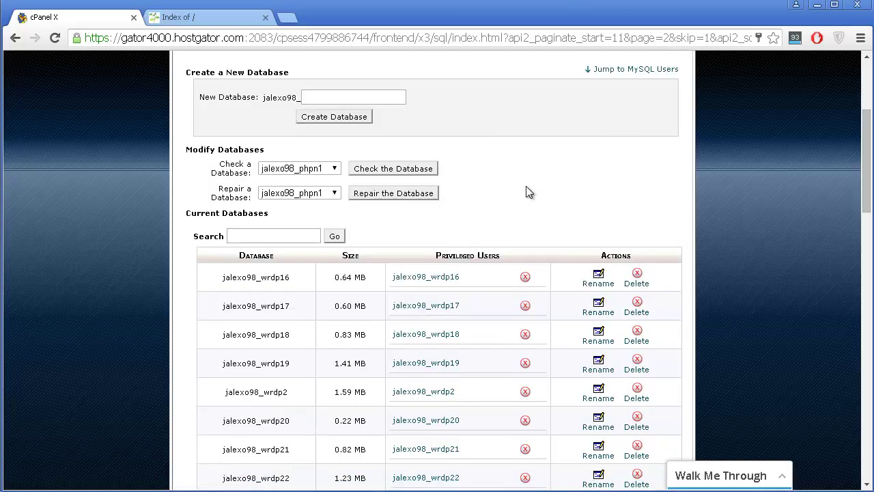
scroll(502, 213, "down", 1)
- Compare the database name noted in Notepad with the wrdp22 entry in the Current Databases list
key("alt+Tab")
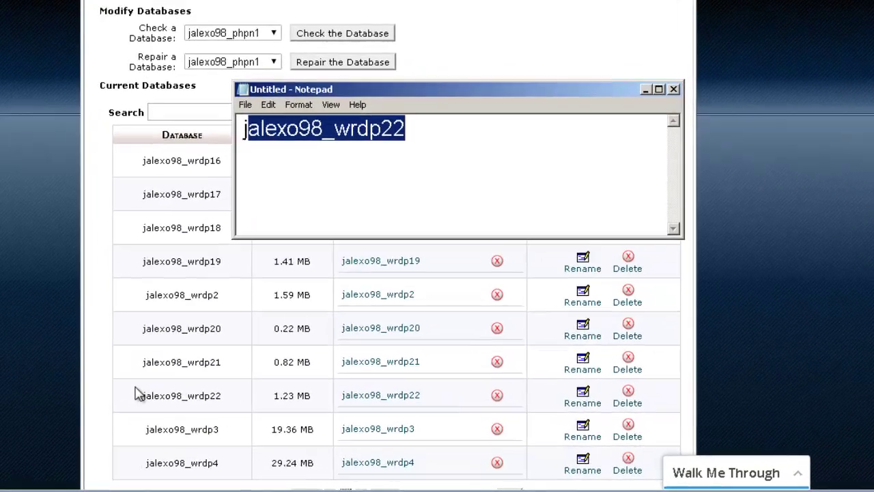
left_click_drag(140, 394, 639, 389)
left_click(60, 383)
scroll(73, 408, "down", 3)
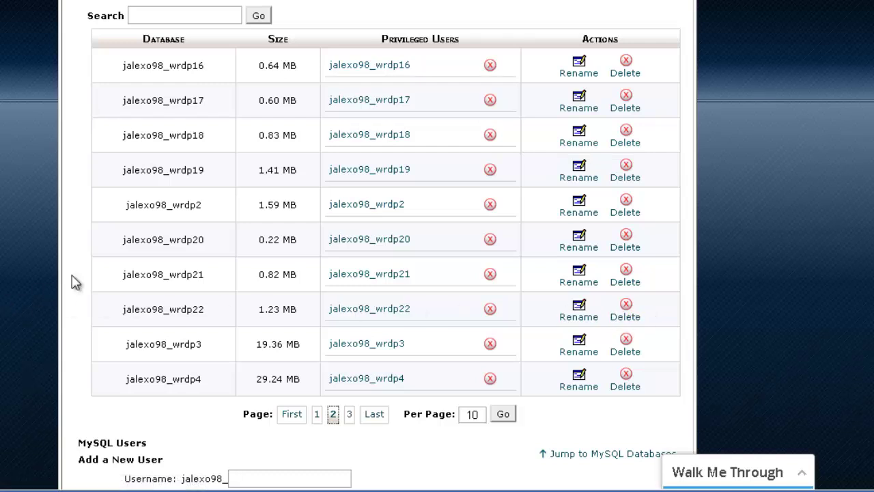
- Permanently delete the database ending in wrdp22 from the Current Databases list
left_click_drag(135, 309, 224, 308)
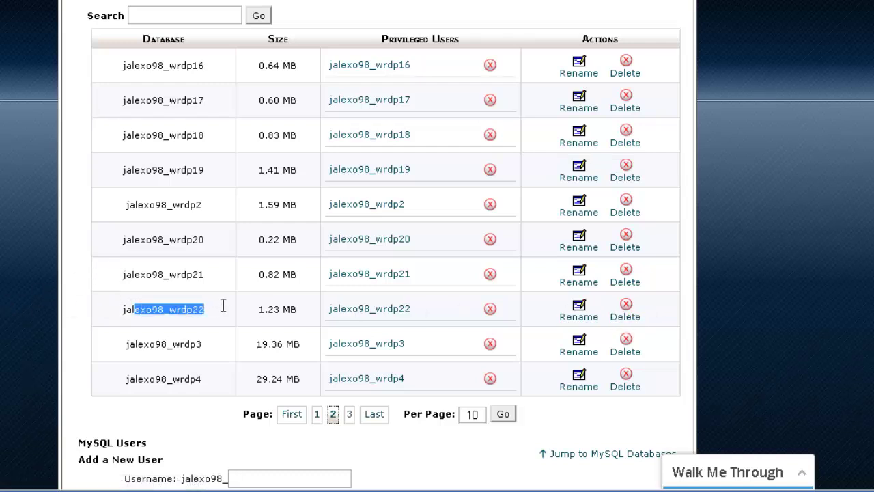
left_click(626, 318)
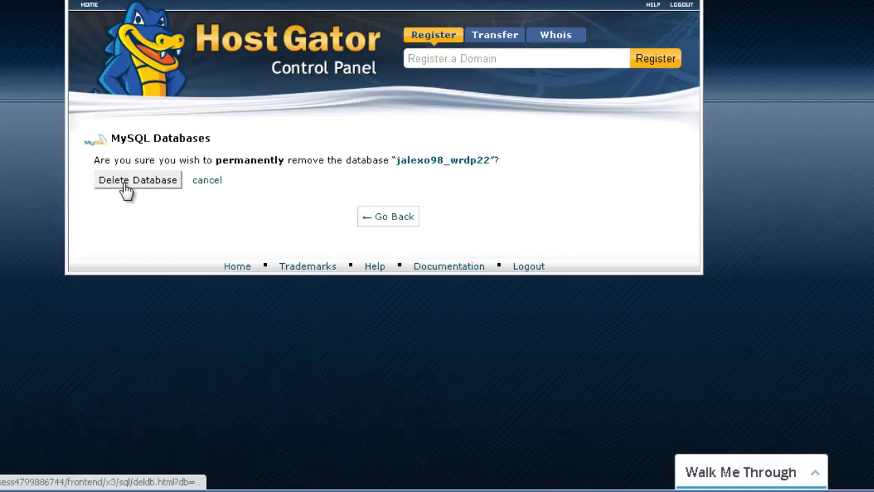
left_click(126, 186)
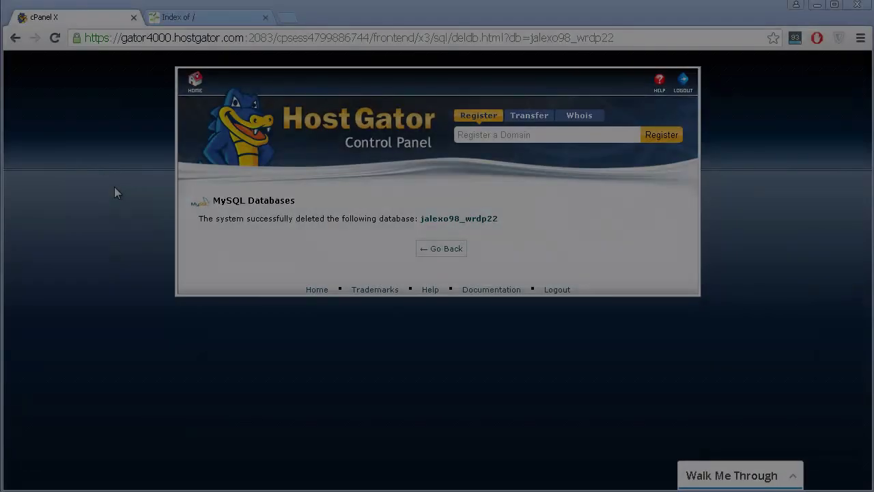